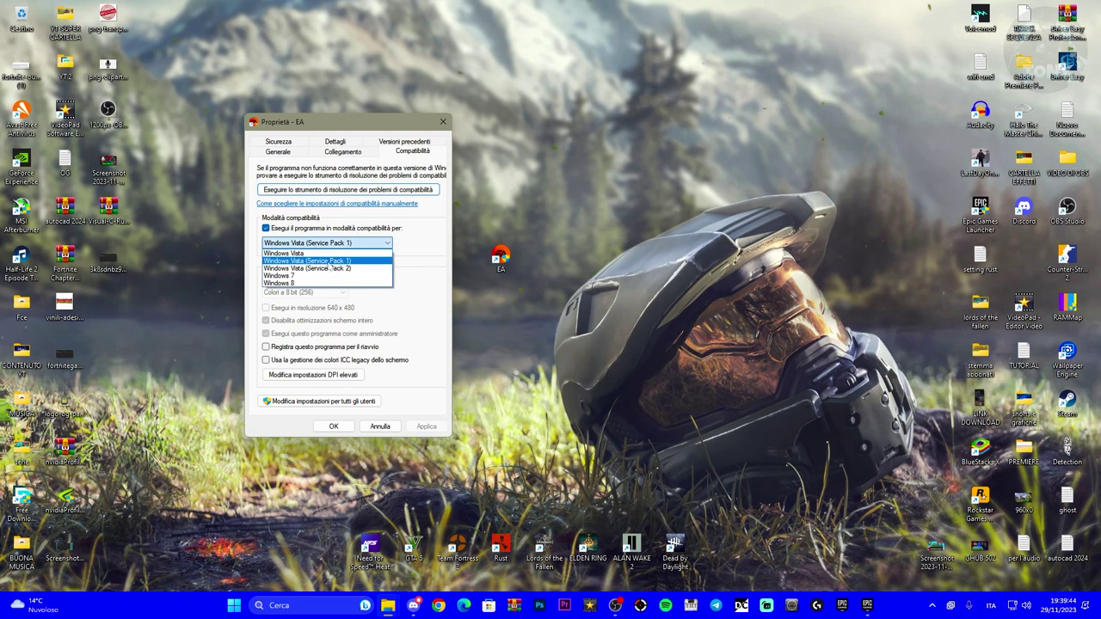
Set the EA shortcut's compatibility mode to Windows Vista (Service Pack 1), both for the current user and for all users
left_click(379, 260)
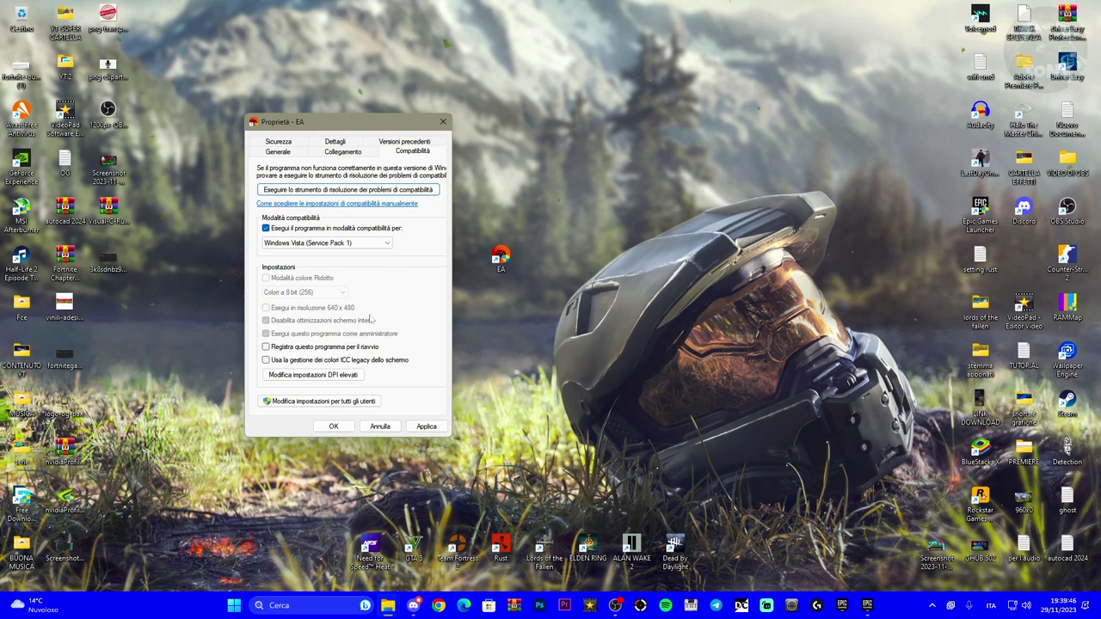
left_click(330, 402)
left_click_drag(345, 119, 564, 133)
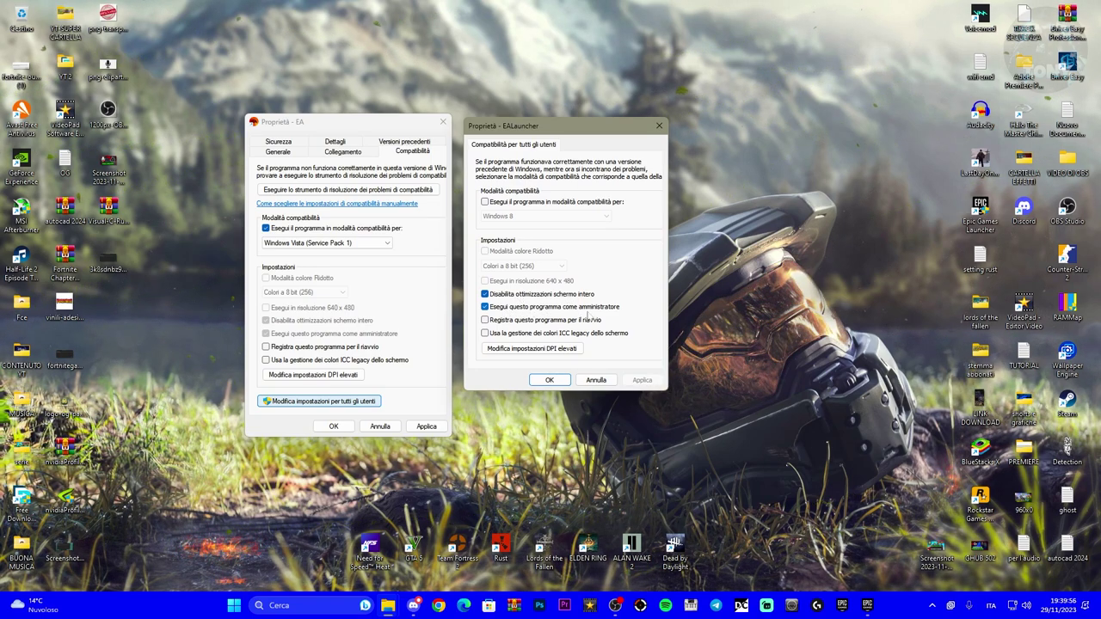
left_click(485, 202)
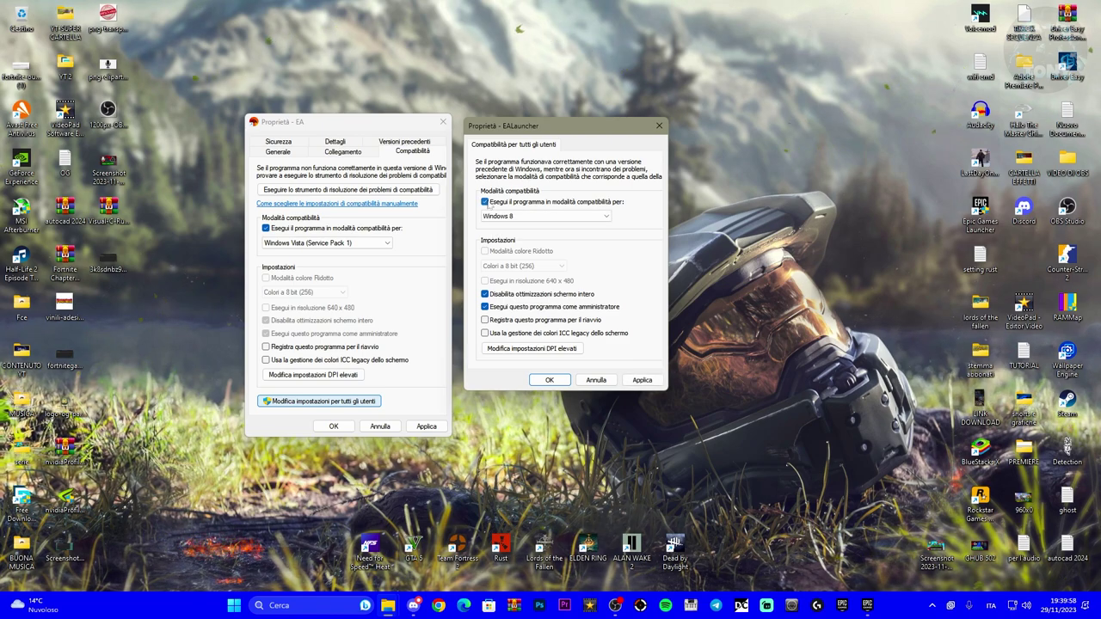
left_click(493, 216)
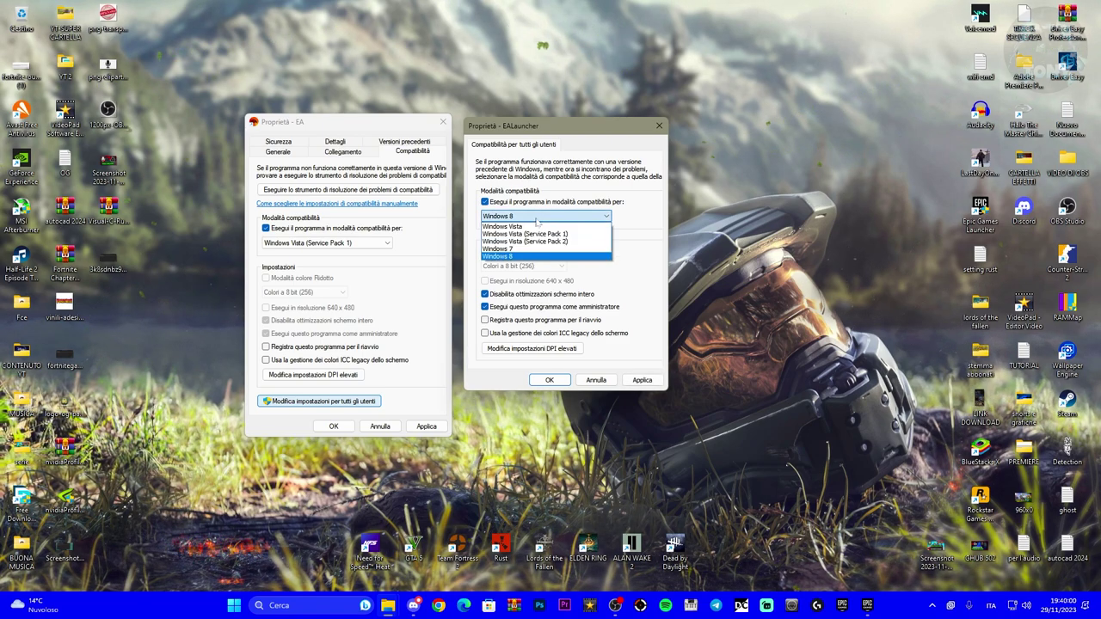
left_click(523, 234)
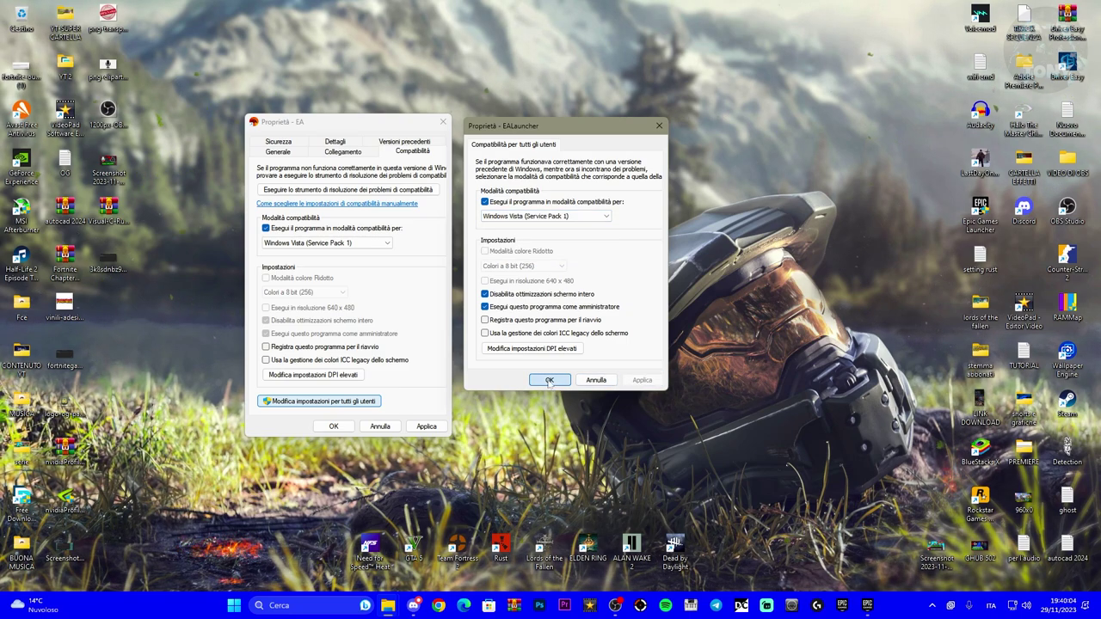
left_click(537, 383)
left_click(334, 427)
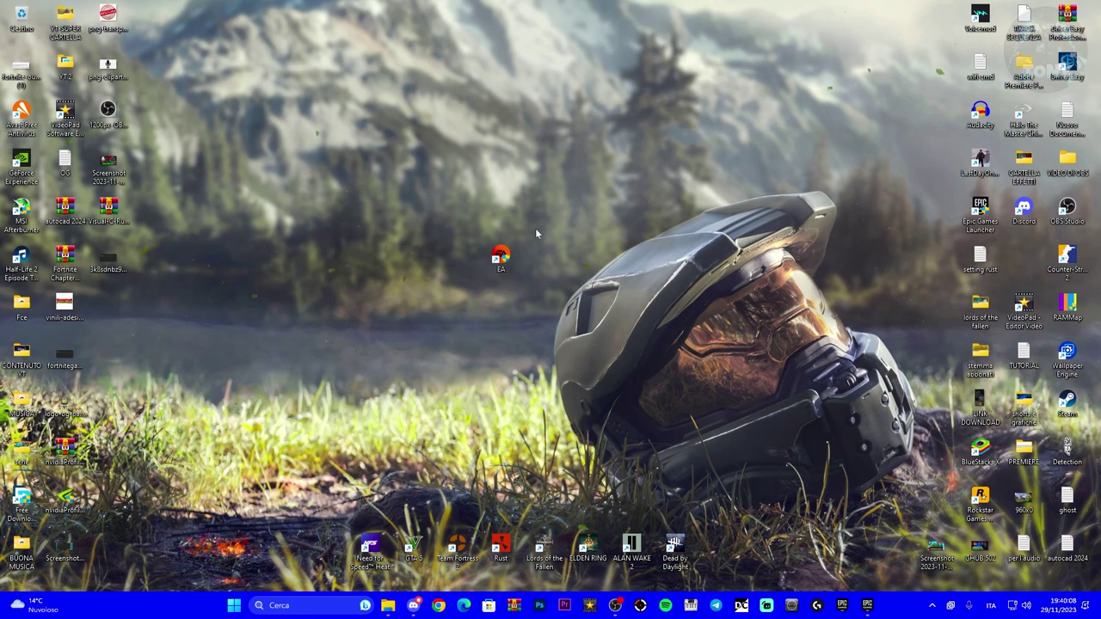
In the EA shortcut's security properties, allow full control for the personal user account and apply the permissions
right_click(501, 252)
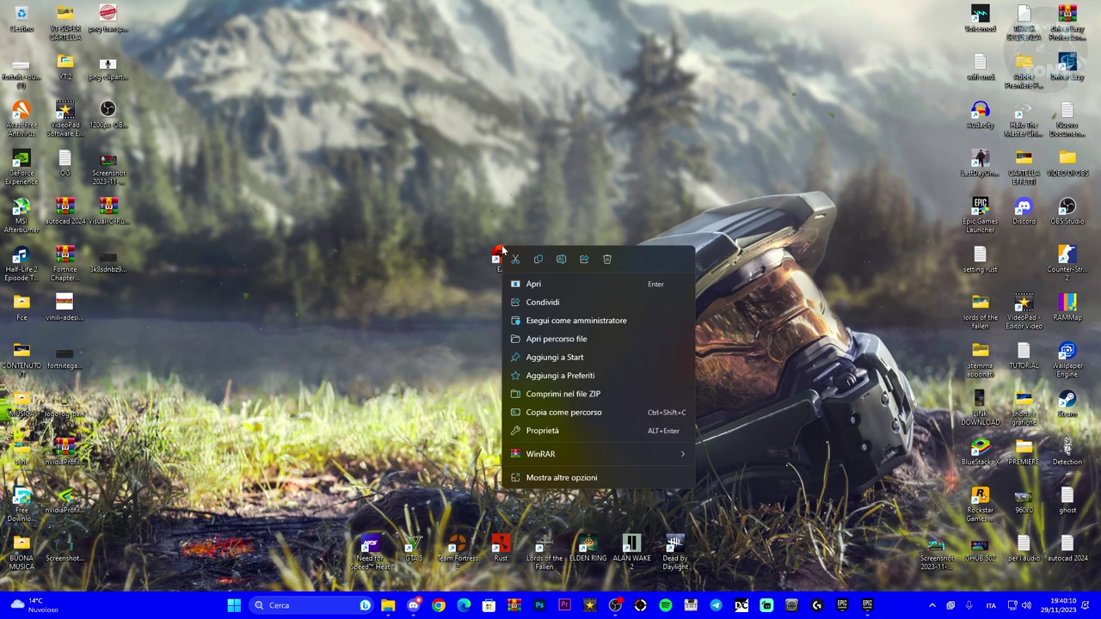
left_click(561, 478)
left_click(542, 594)
left_click_drag(573, 257, 352, 141)
left_click(470, 203)
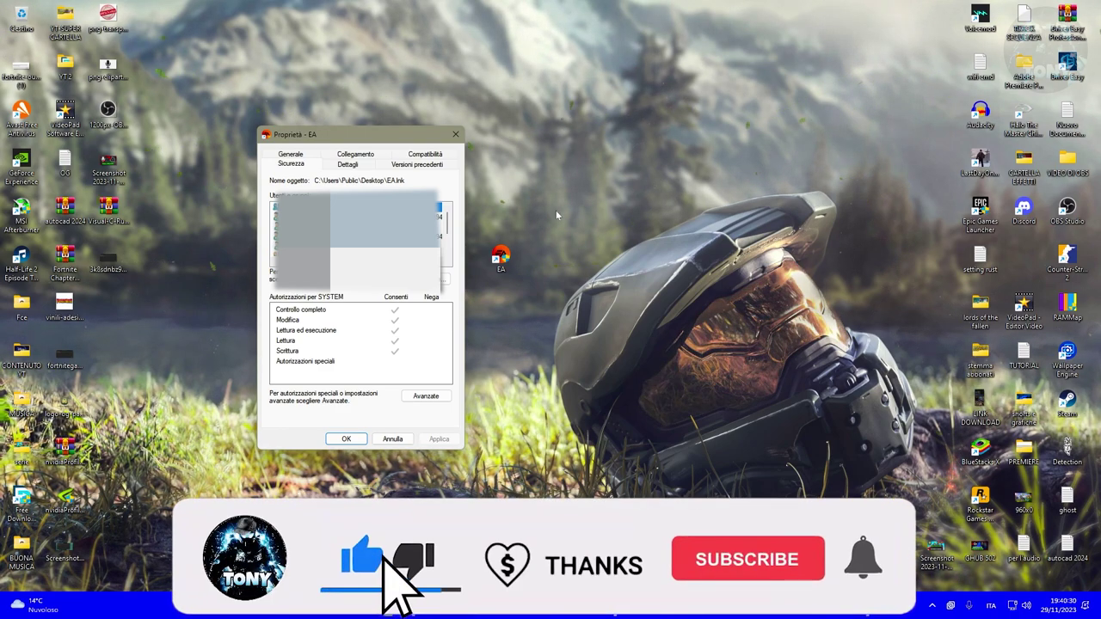
left_click(441, 227)
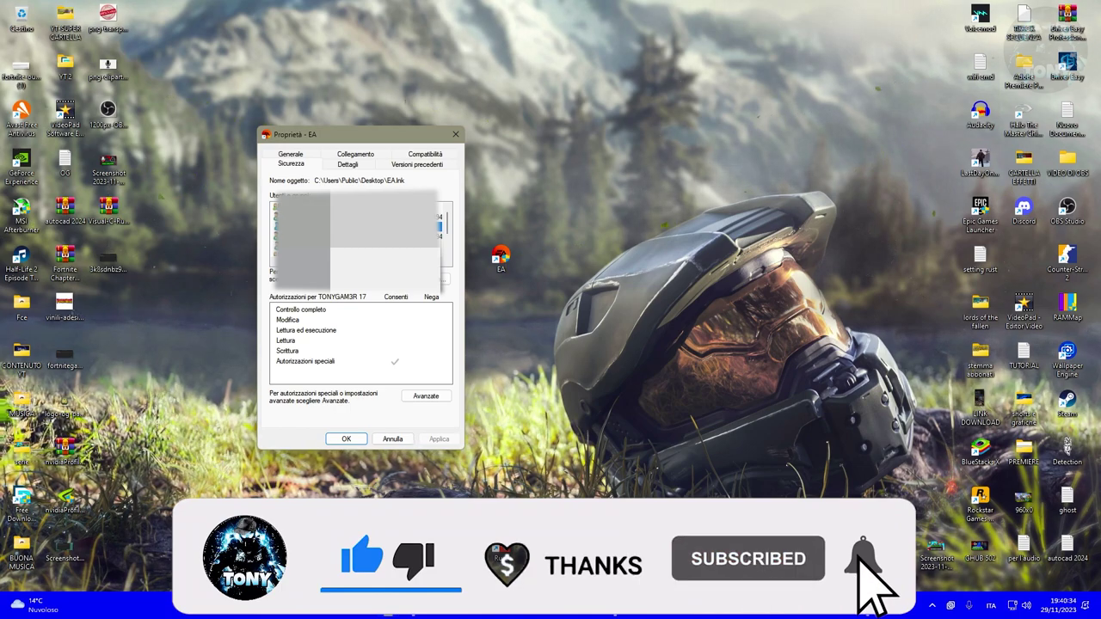
left_click(444, 279)
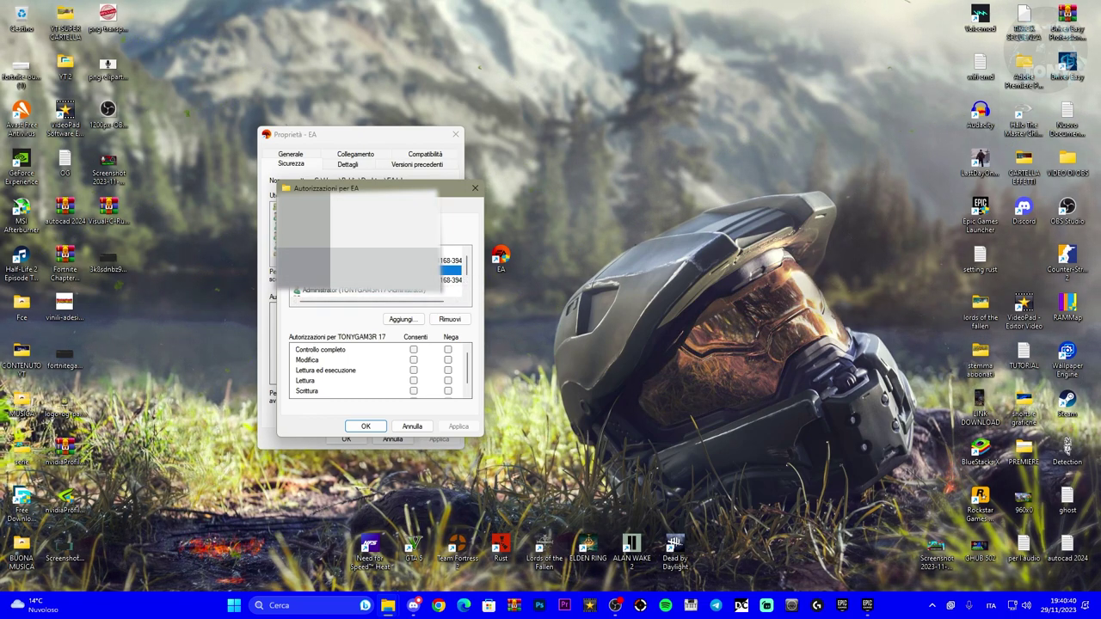
left_click(412, 349)
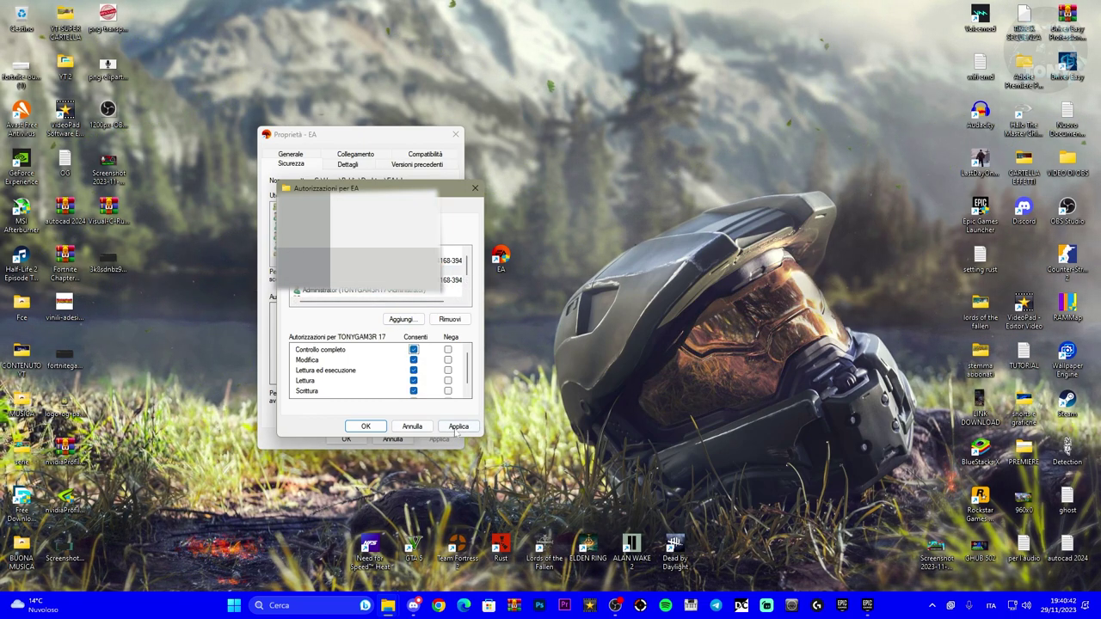
left_click(457, 428)
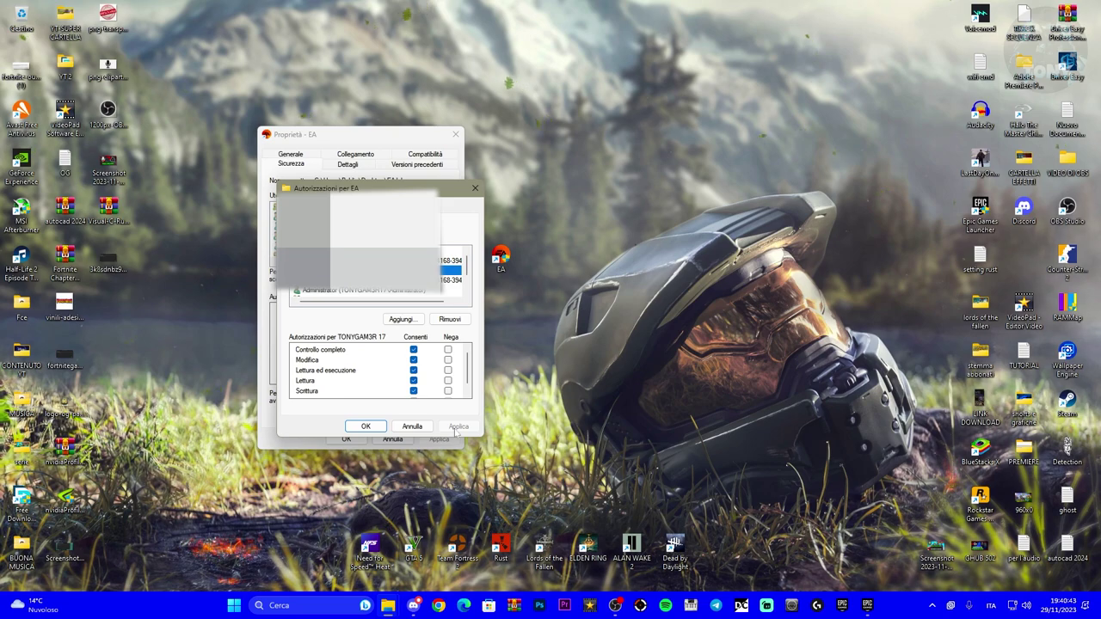
Allow full control of the EA shortcut for the Administrator account, and put the shortcut back among the other desktop icons
left_click(355, 291)
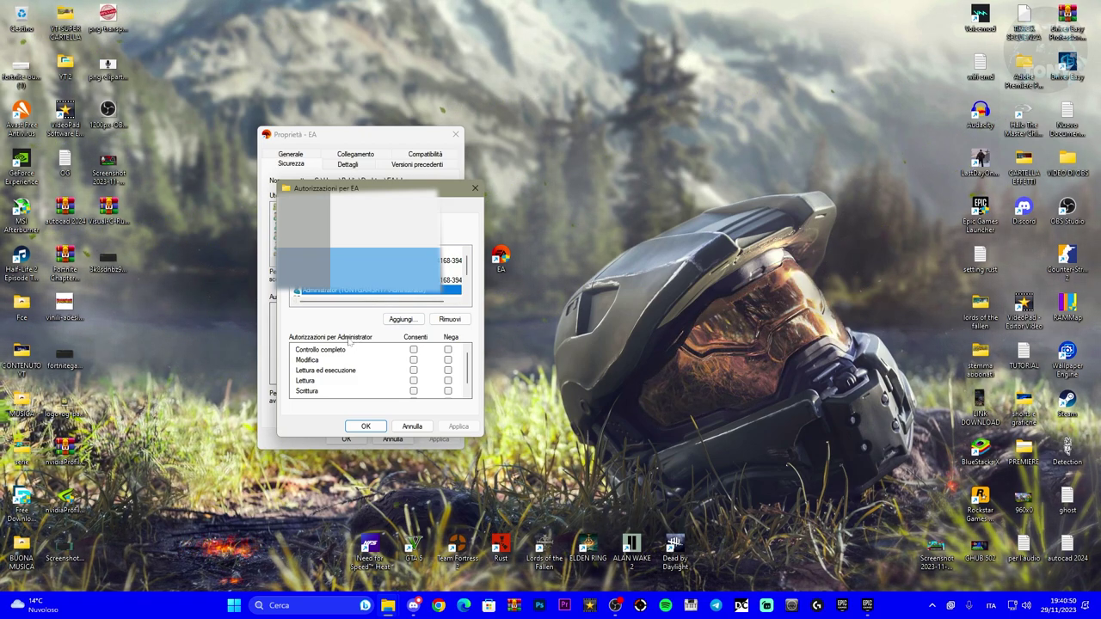
left_click(413, 350)
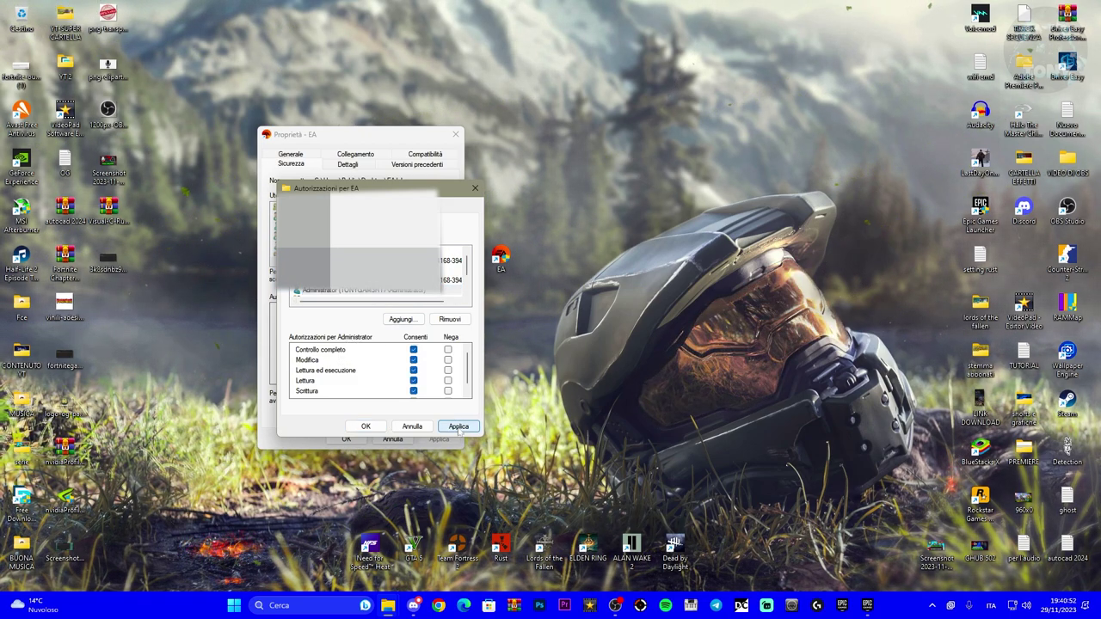
left_click(458, 430)
left_click(365, 427)
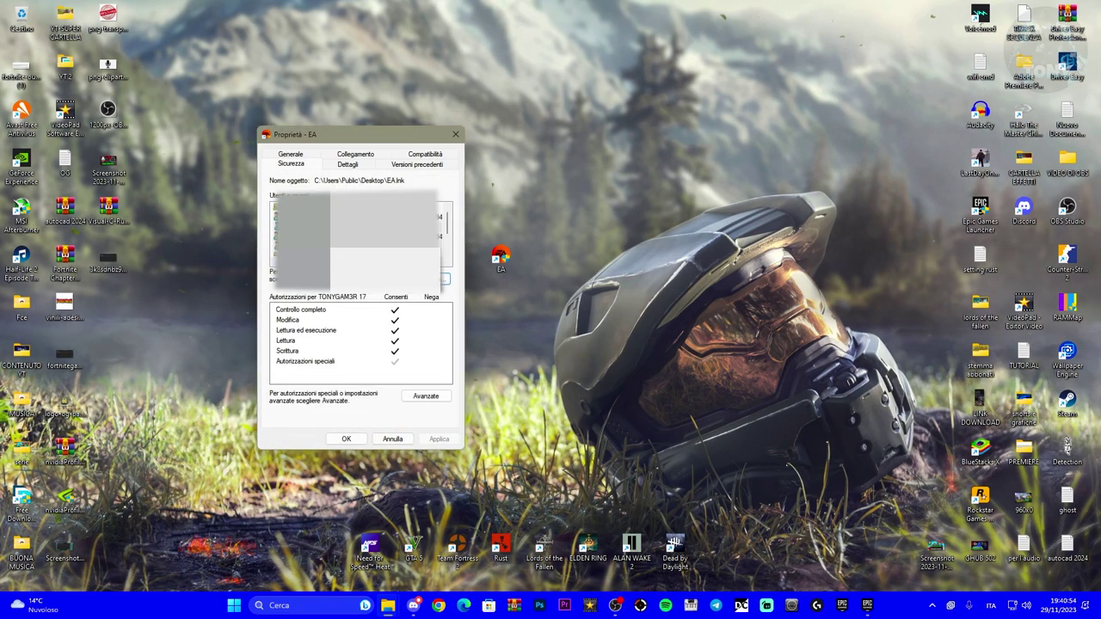
left_click(345, 441)
left_click_drag(499, 258, 1024, 258)
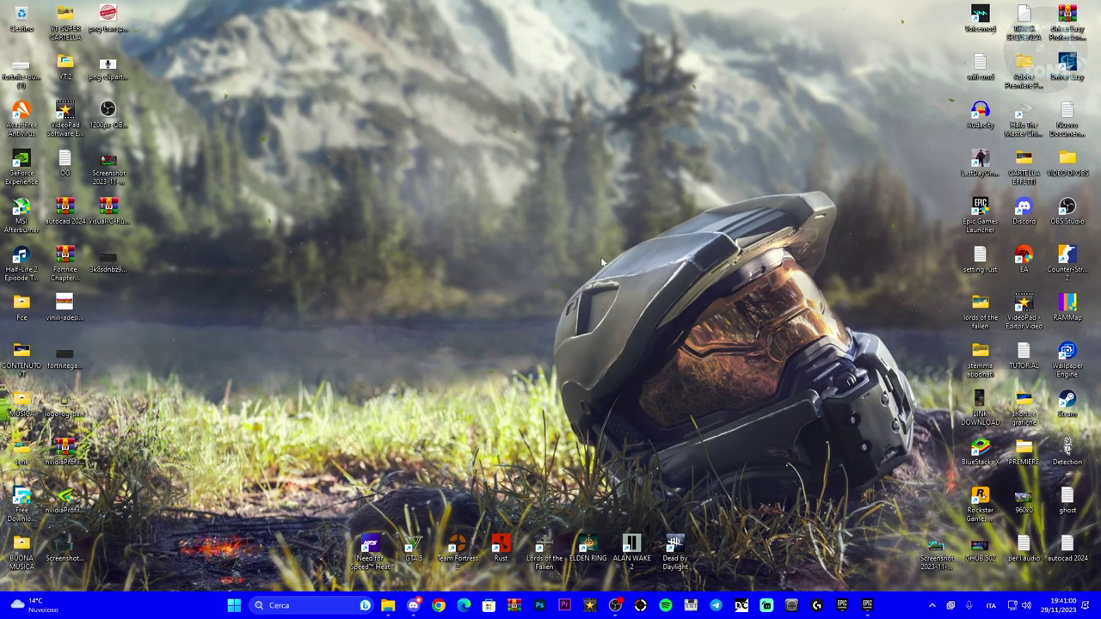
Open the %localappdata% folder through the Run dialog and delete the EADesktop folder
key("super+r")
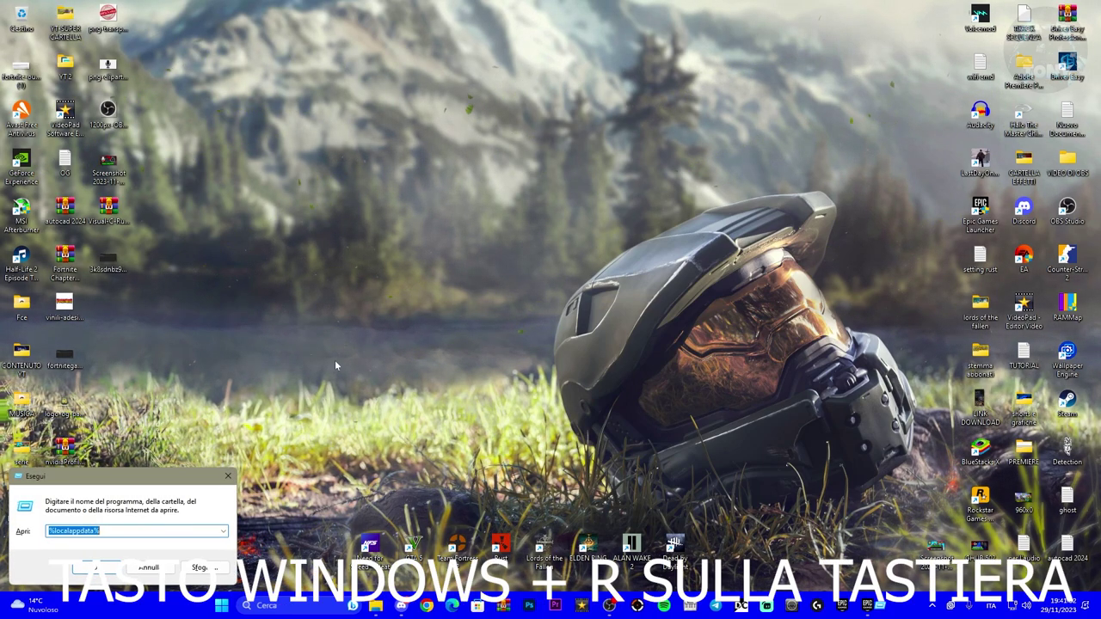
left_click_drag(154, 467, 523, 262)
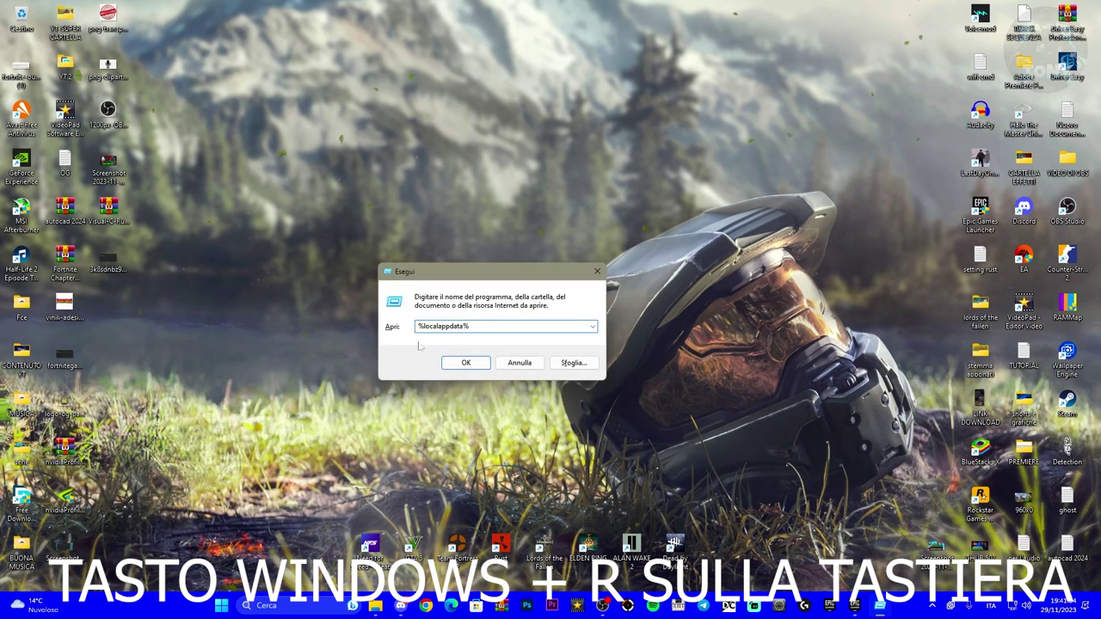
left_click(464, 364)
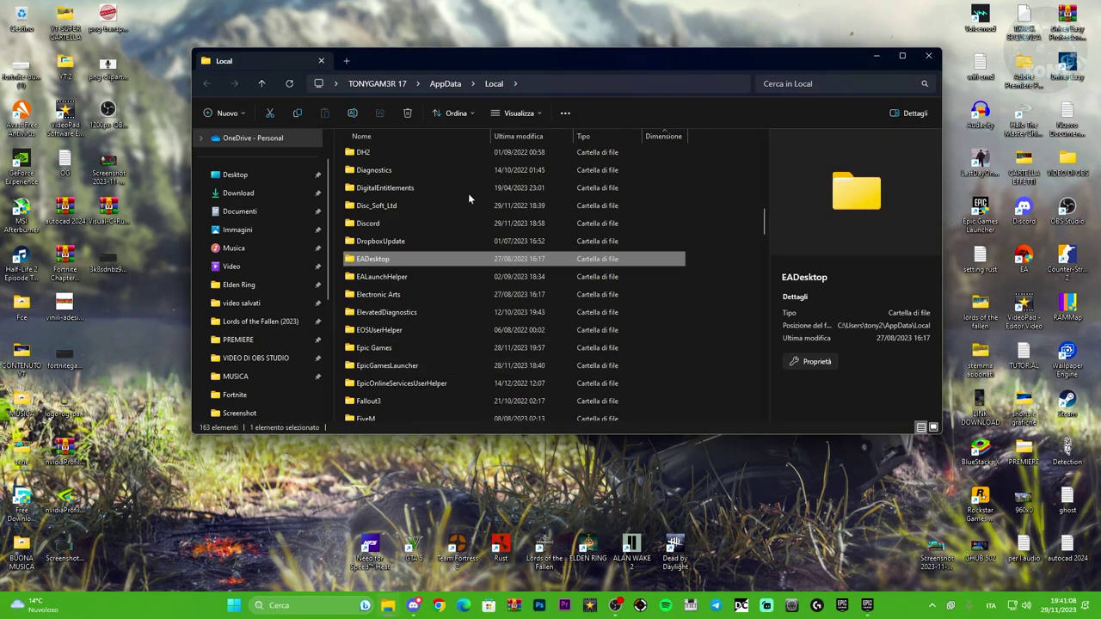
left_click_drag(510, 62, 493, 64)
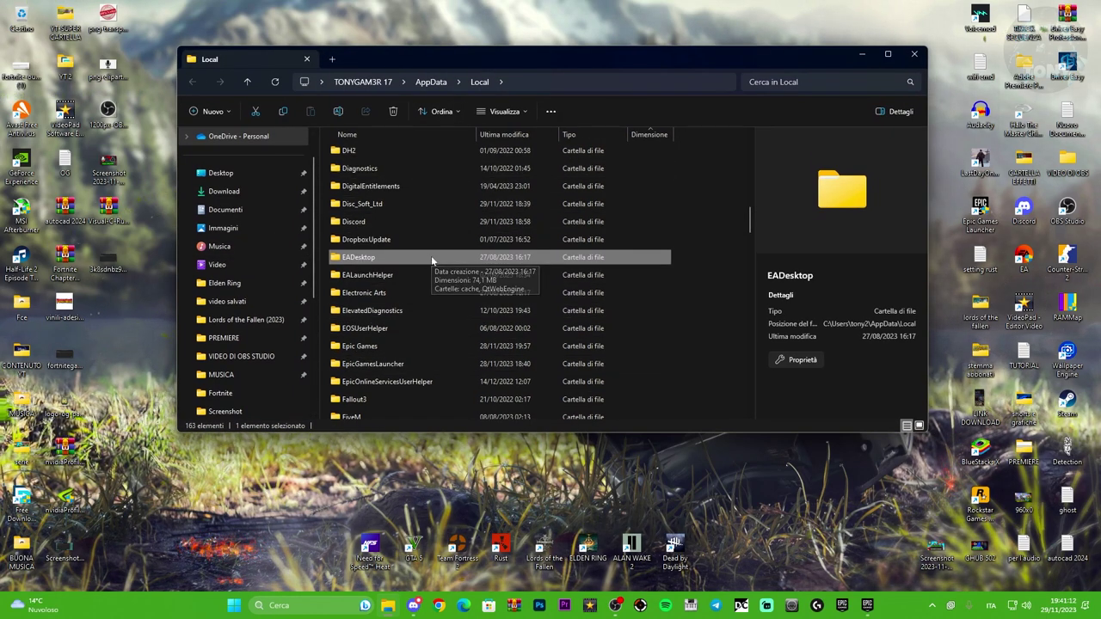
key("Delete")
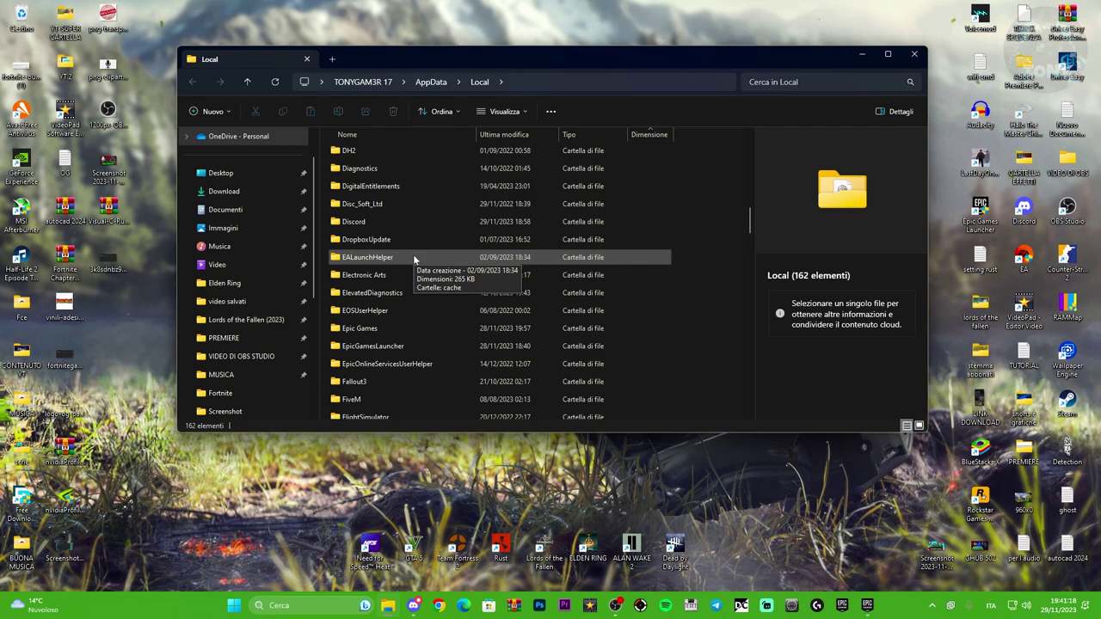
Delete the EALaunchHelper and Electronic Arts folders from the Local folder
left_click(413, 260)
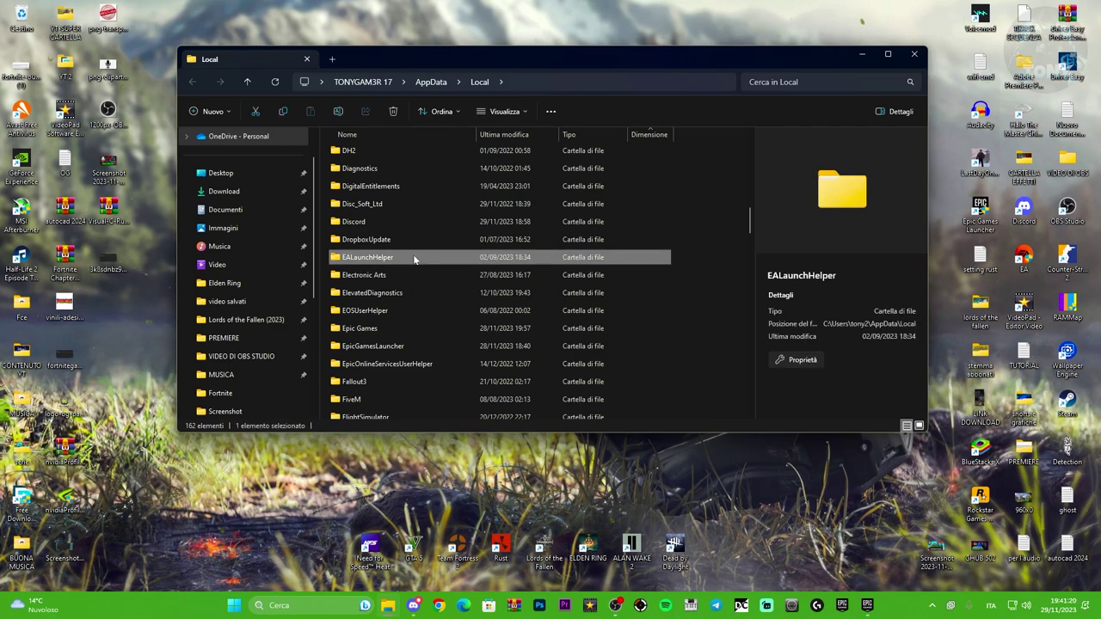
key("Delete")
left_click(413, 256)
key("Delete")
Empty the Recycle Bin and close the Local folder window
right_click(21, 17)
left_click(60, 78)
left_click(595, 310)
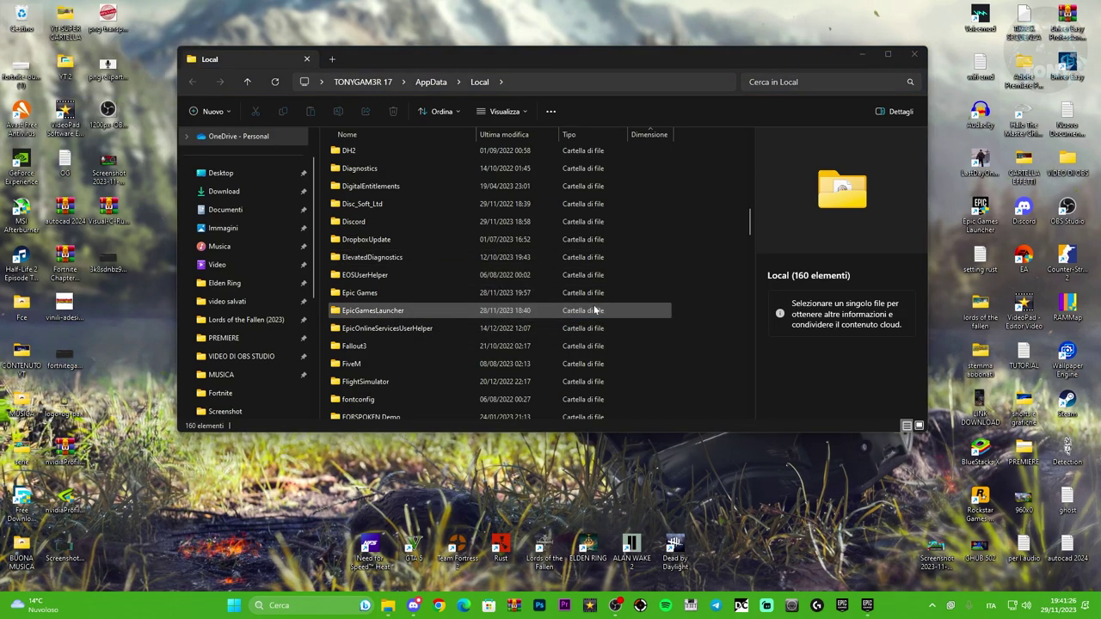
left_click(916, 57)
right_click(496, 203)
left_click(536, 249)
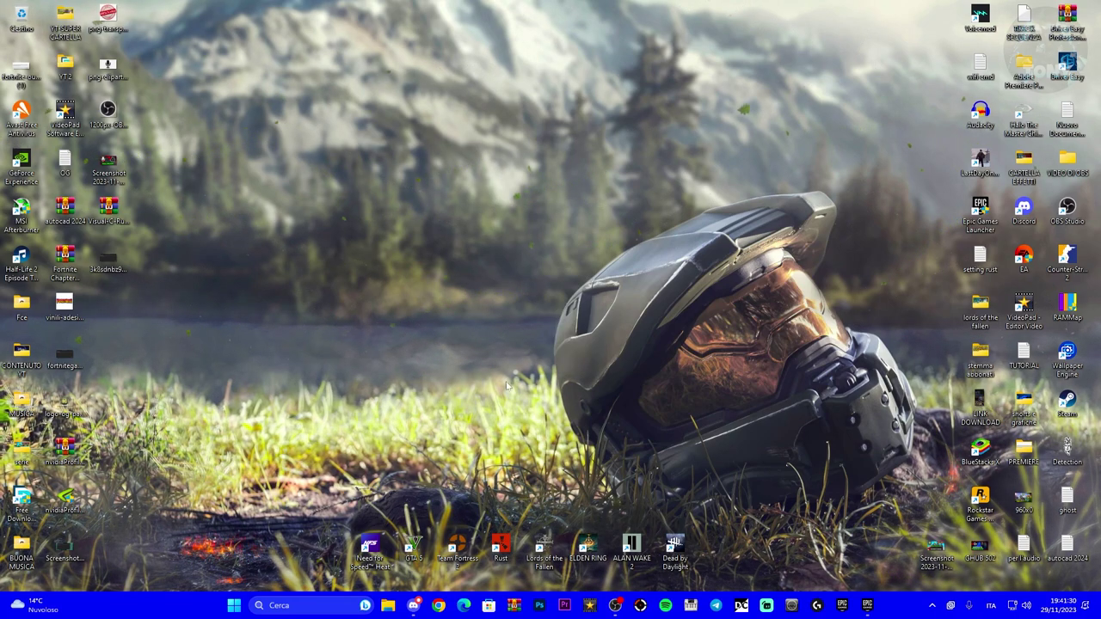
left_click_drag(1024, 256, 540, 203)
key("super")
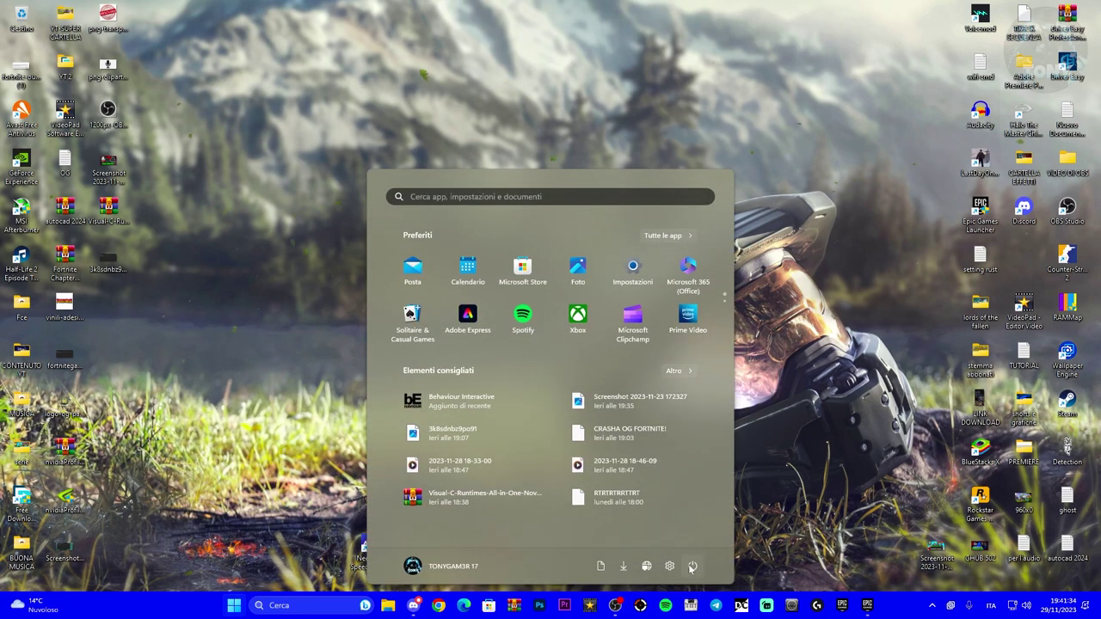
left_click(692, 566)
key("Escape")
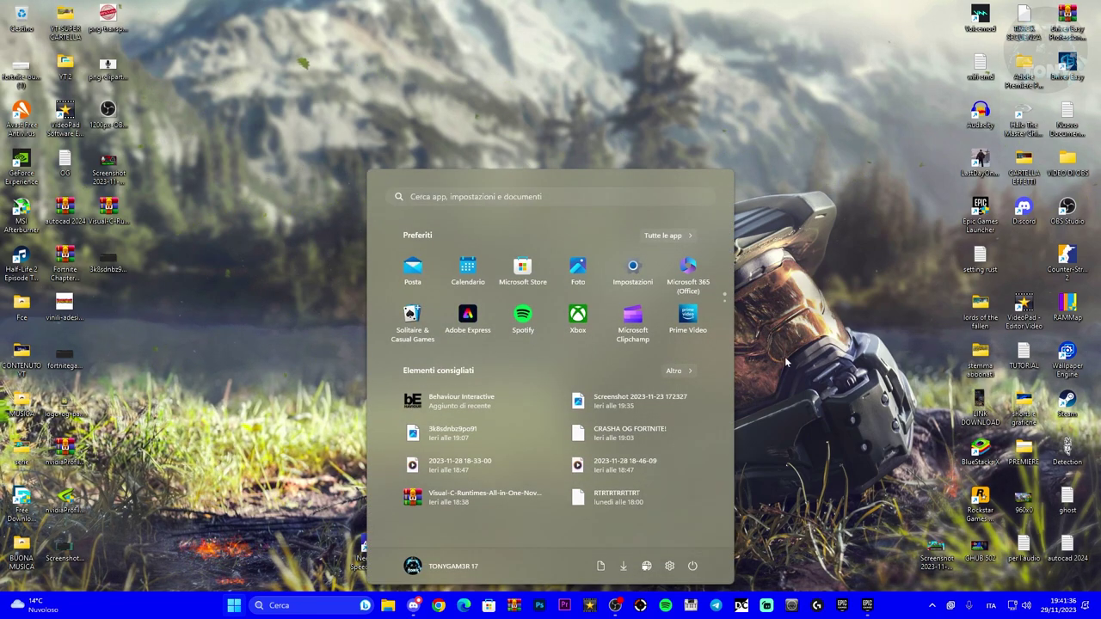
left_click(801, 425)
left_click(744, 275)
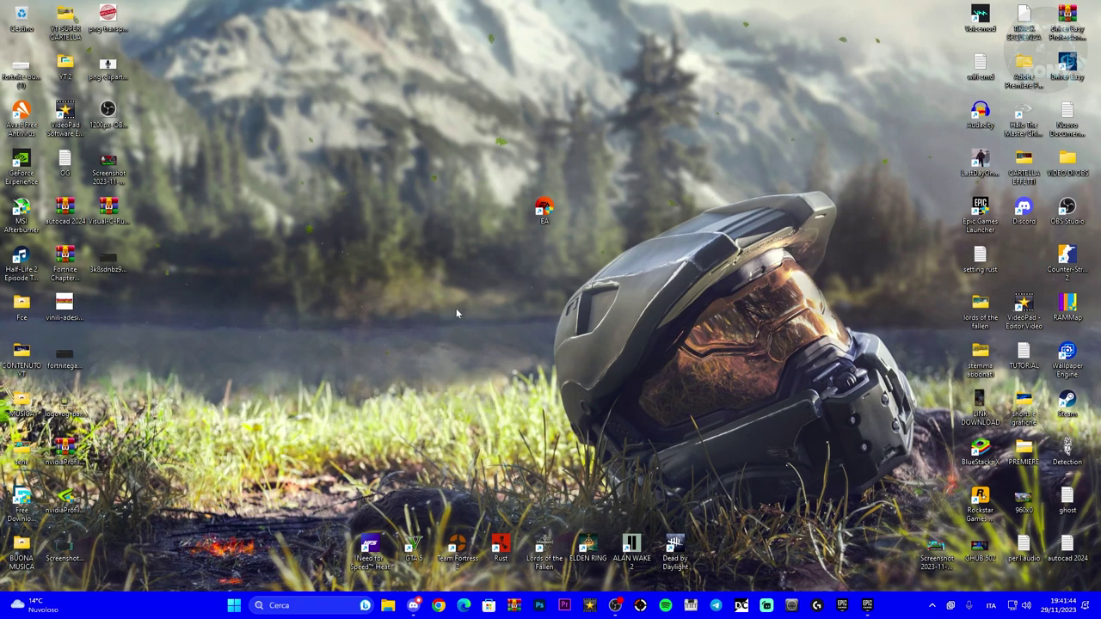
Run the EA app as administrator from its desktop shortcut and sign in with the Google account
left_click_drag(543, 211, 412, 302)
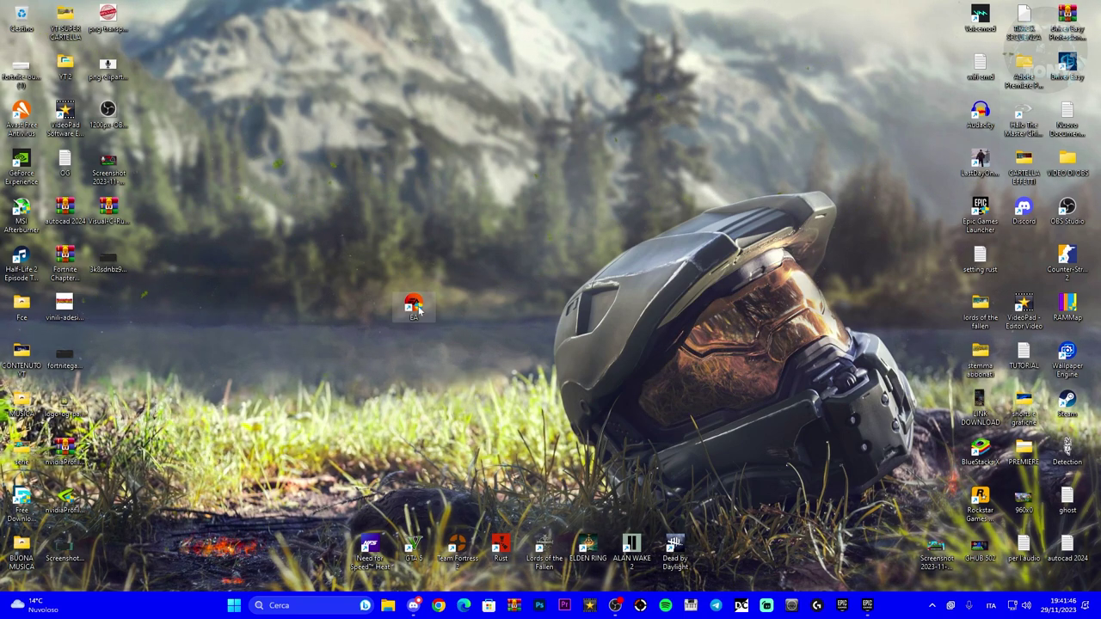
right_click(435, 295)
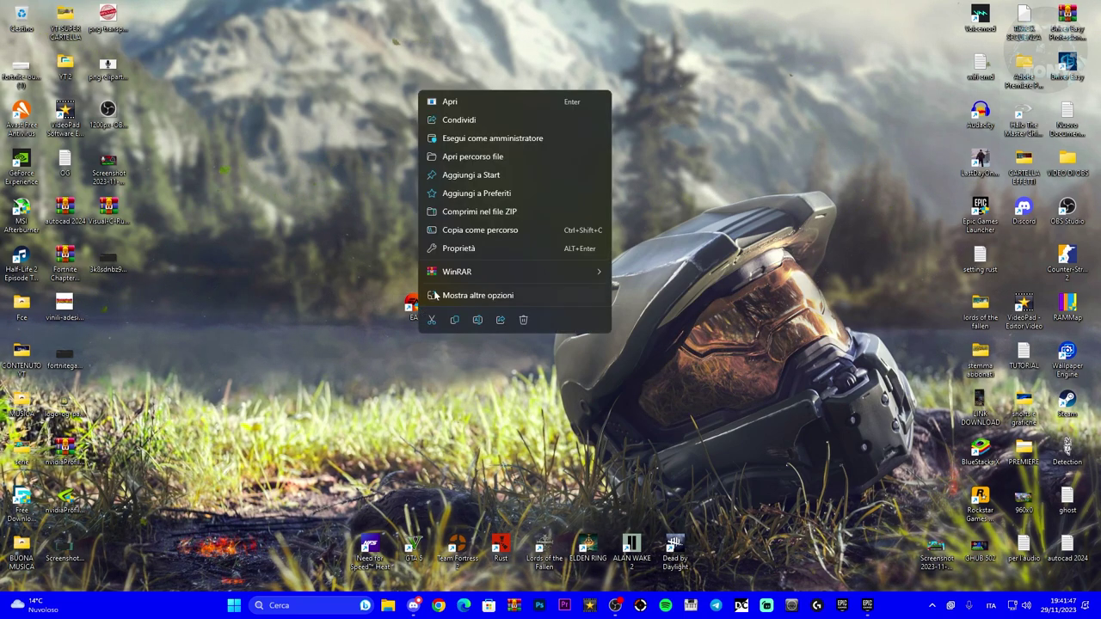
left_click(549, 140)
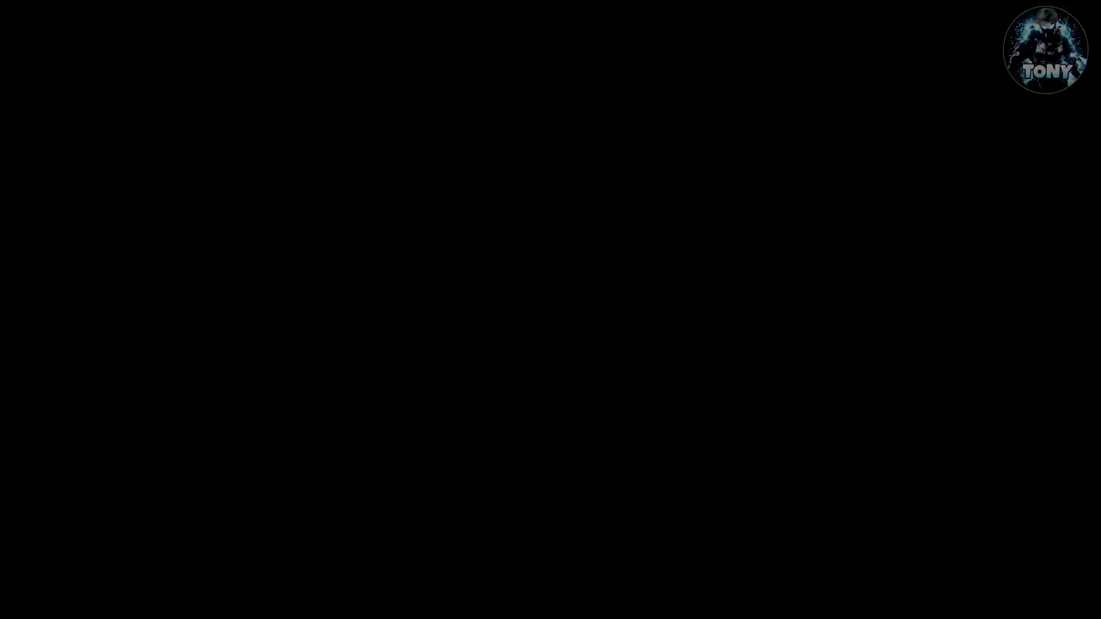
left_click(494, 397)
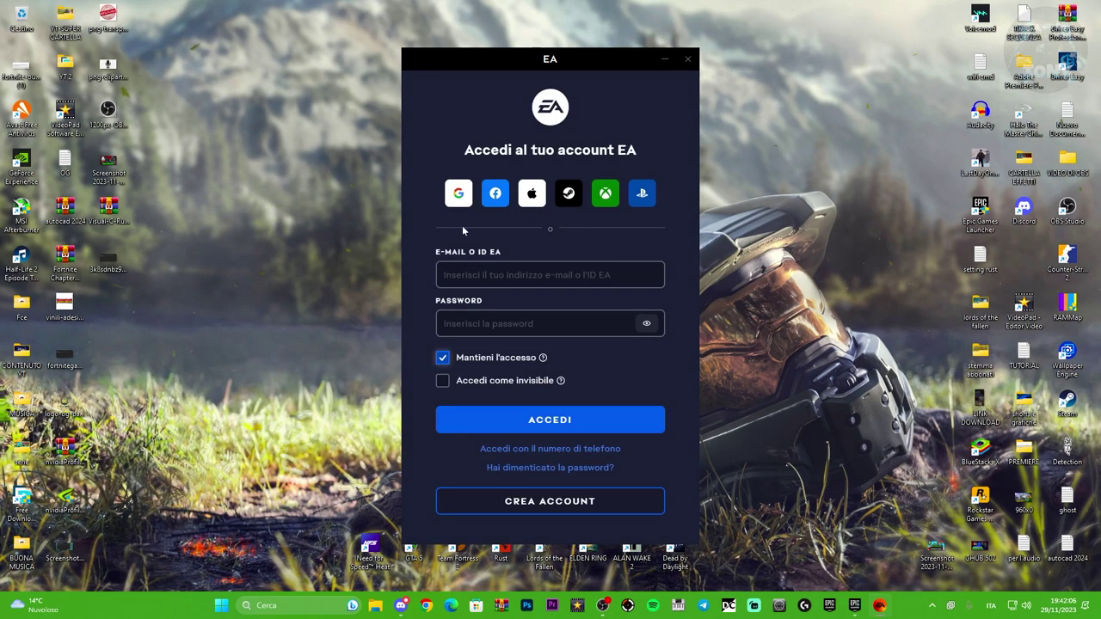
left_click(456, 195)
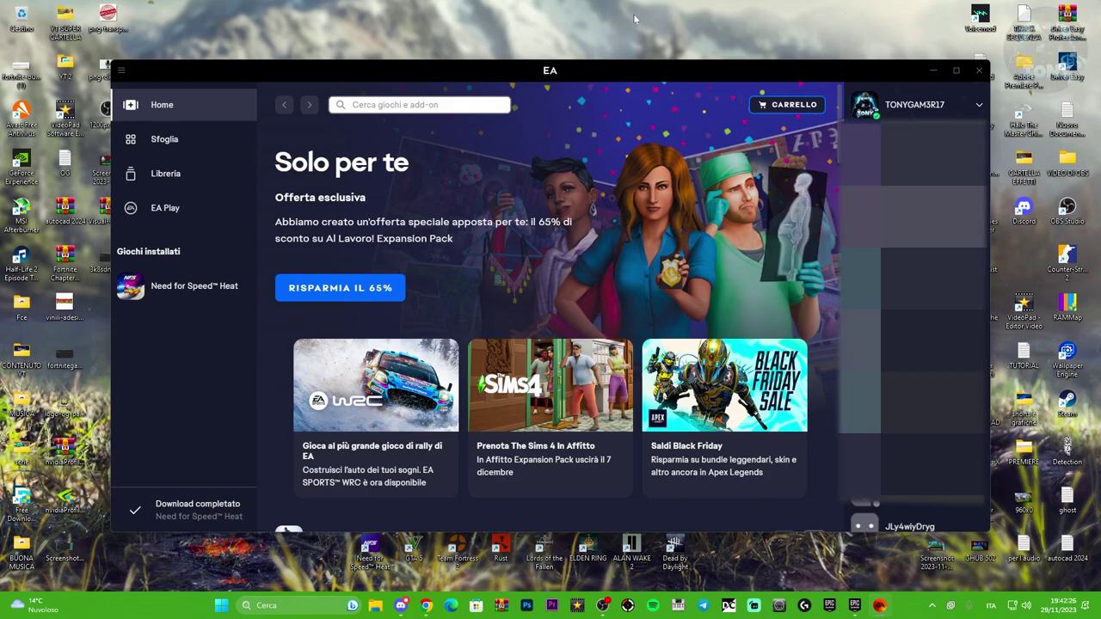
left_click_drag(604, 67, 630, 36)
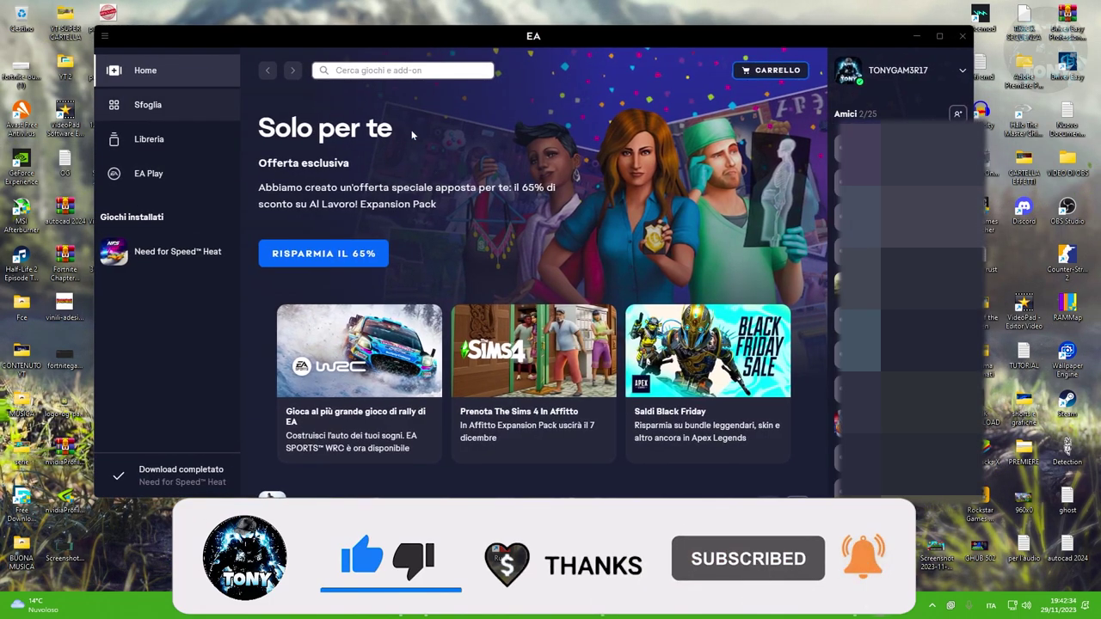
Turn off automatic opening at startup and background services in the EA app's application settings, and go to the game library
left_click(839, 60)
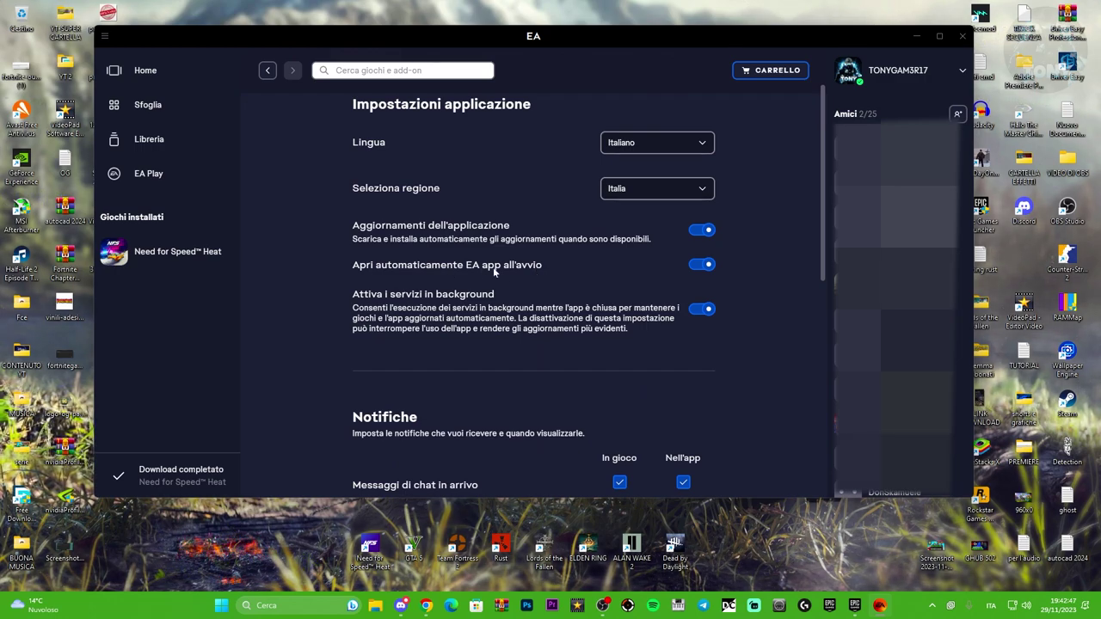
left_click(704, 266)
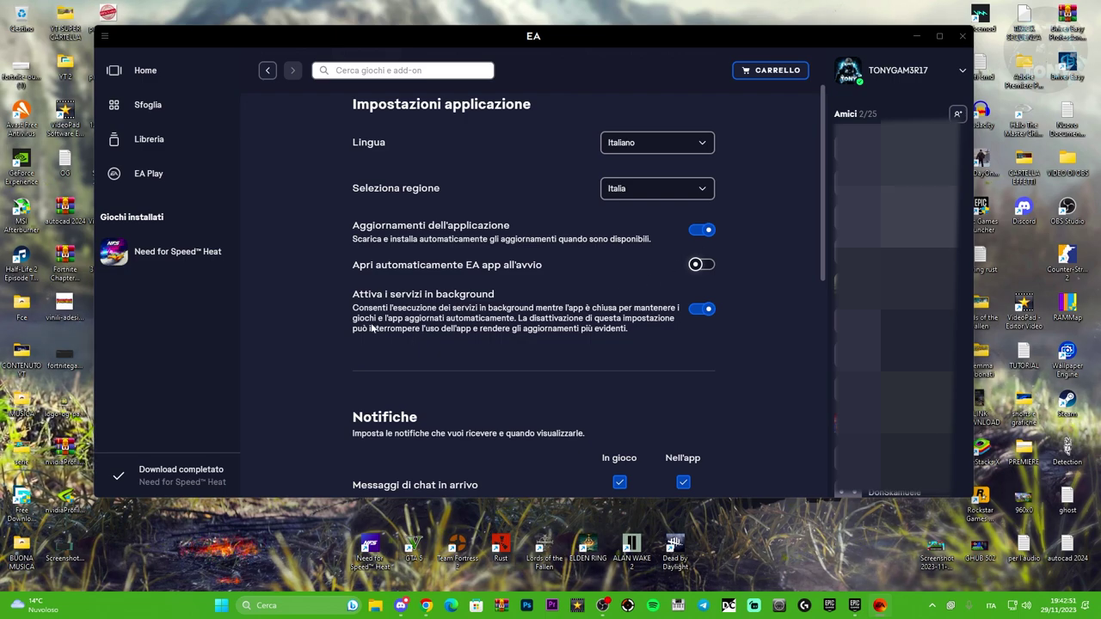
left_click(702, 309)
scroll(775, 307, "up", 1)
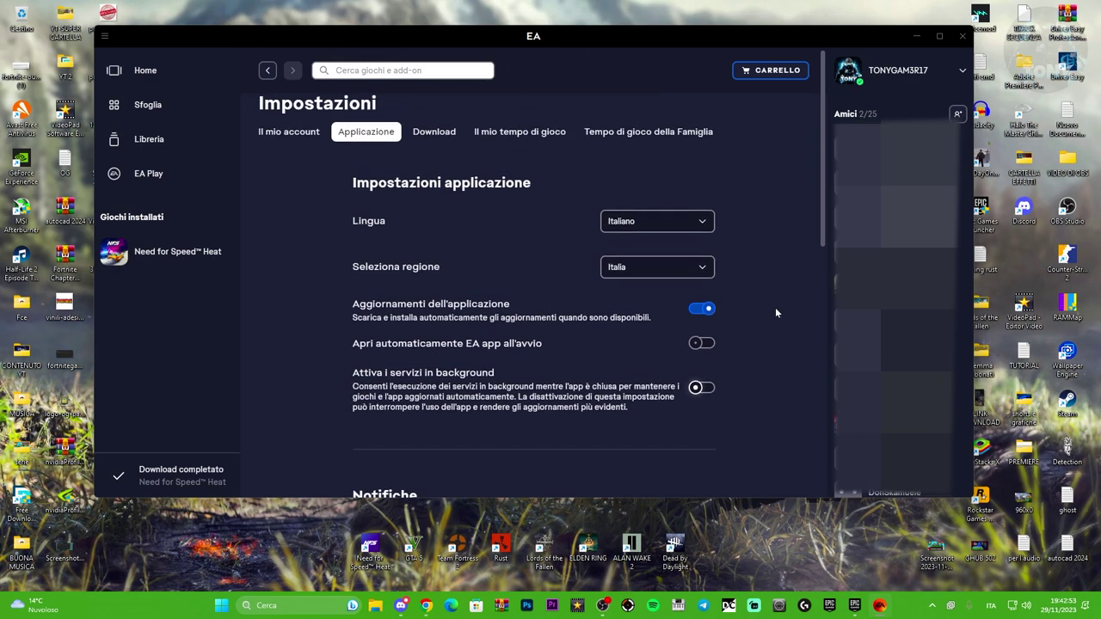
left_click(149, 139)
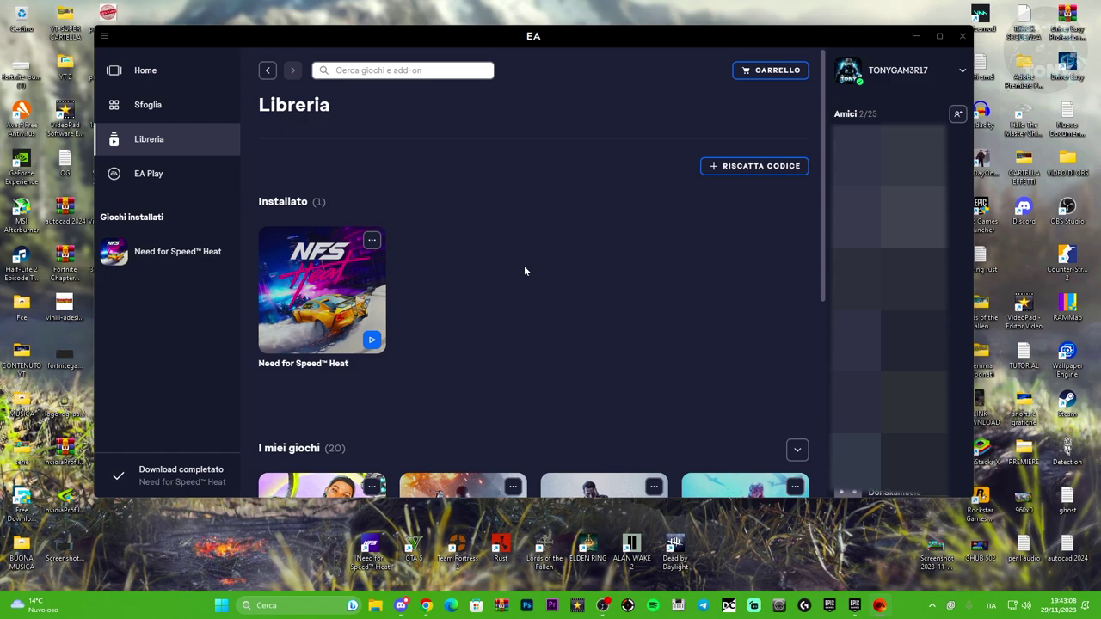